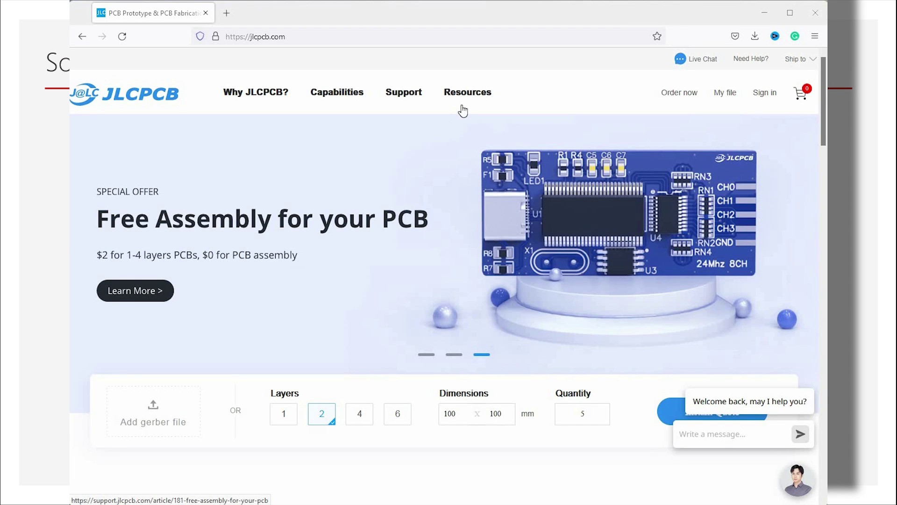
Step: Search the SMT Parts Library for '10 k 0603' and copy AD8137YRZ-REEL7's part number C31148
mouse_move(470, 105)
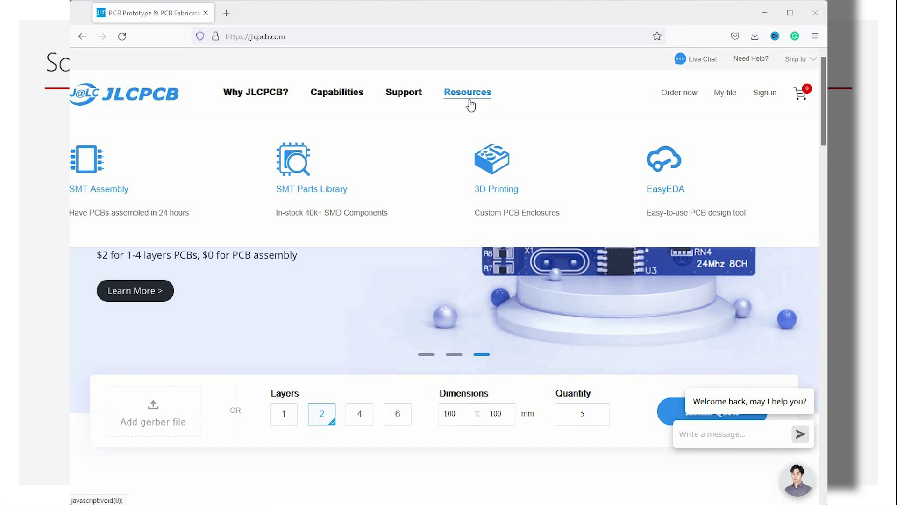
click(336, 191)
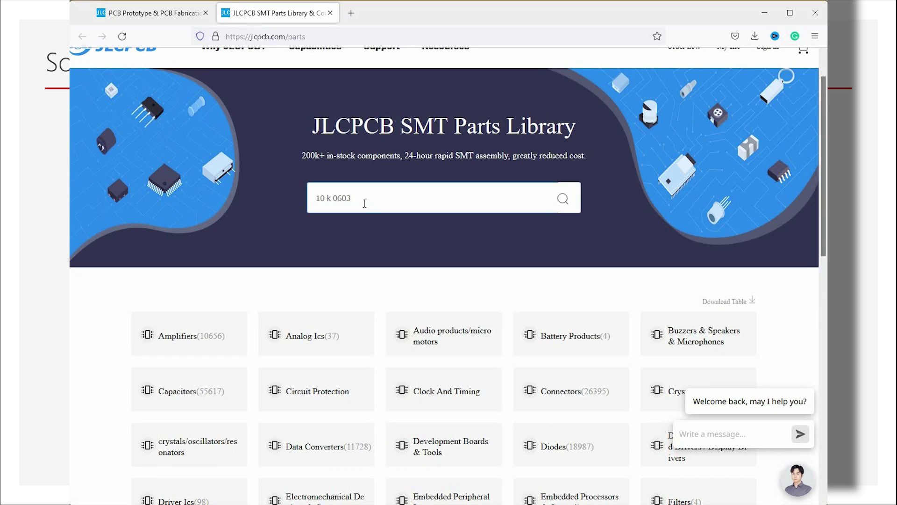
key(Return)
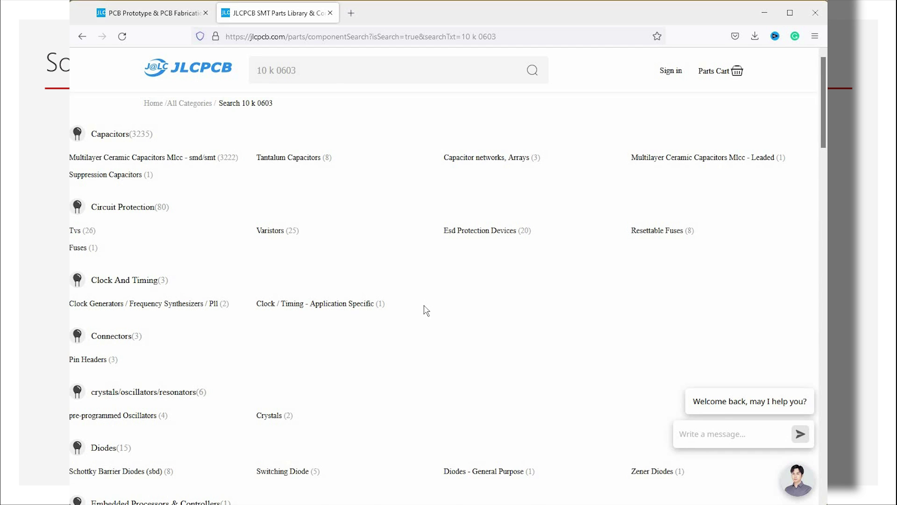
scroll(426, 310, down, 10)
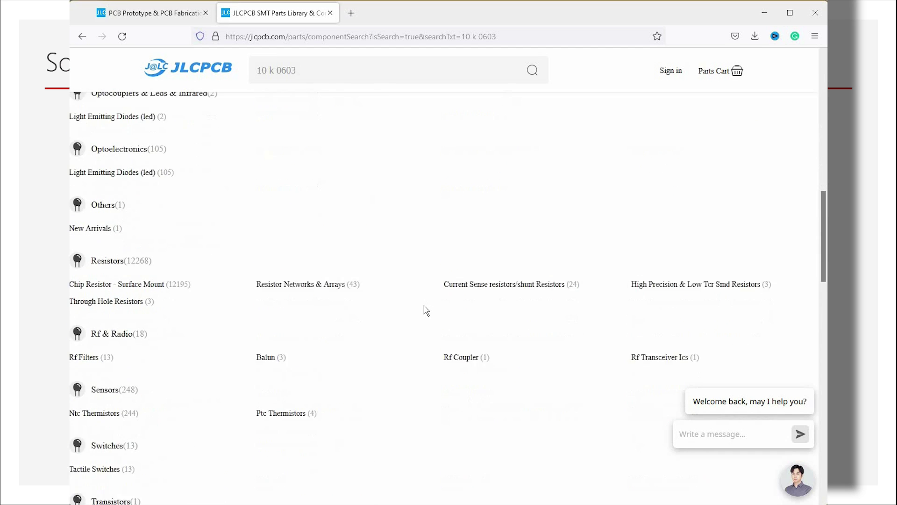
scroll(427, 310, down, 7)
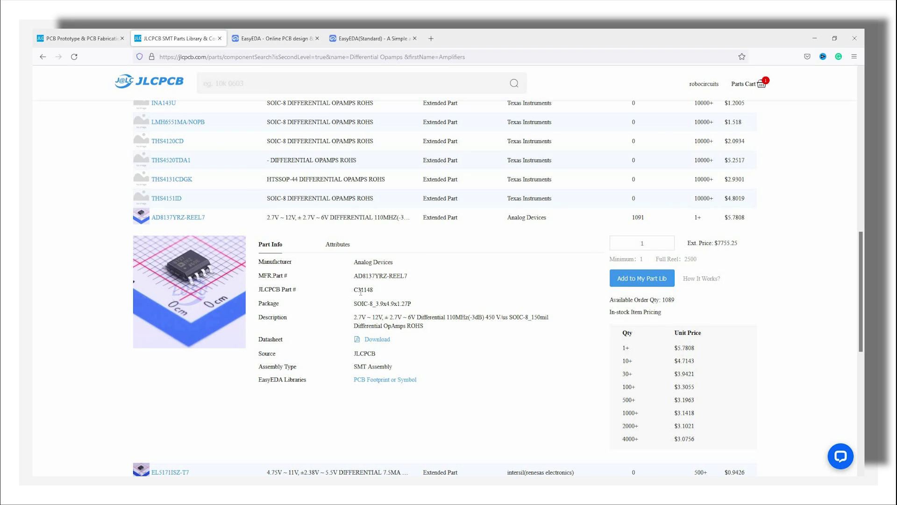
drag(353, 290, 381, 295)
key(ctrl+c)
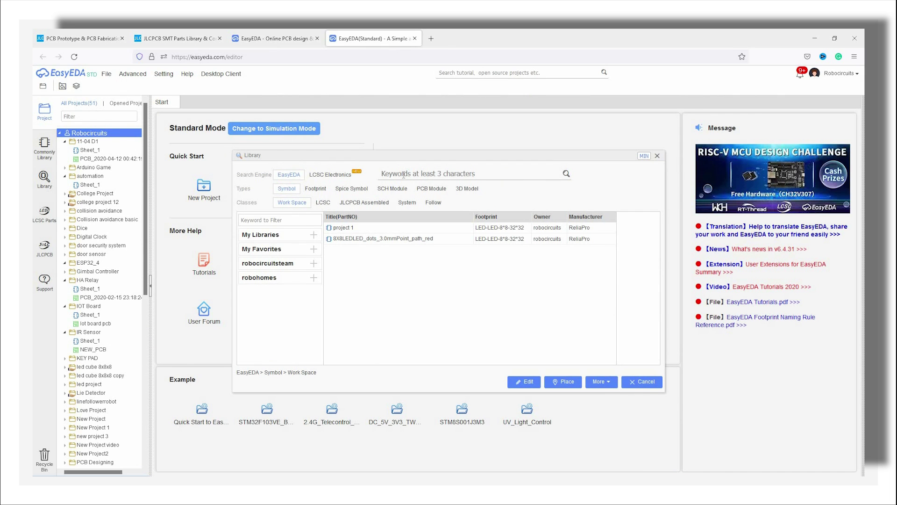
Step: Search the EasyEDA library for C31148 and preview the AD8137YRZ symbol and footprint
click(404, 175)
key(ctrl+v)
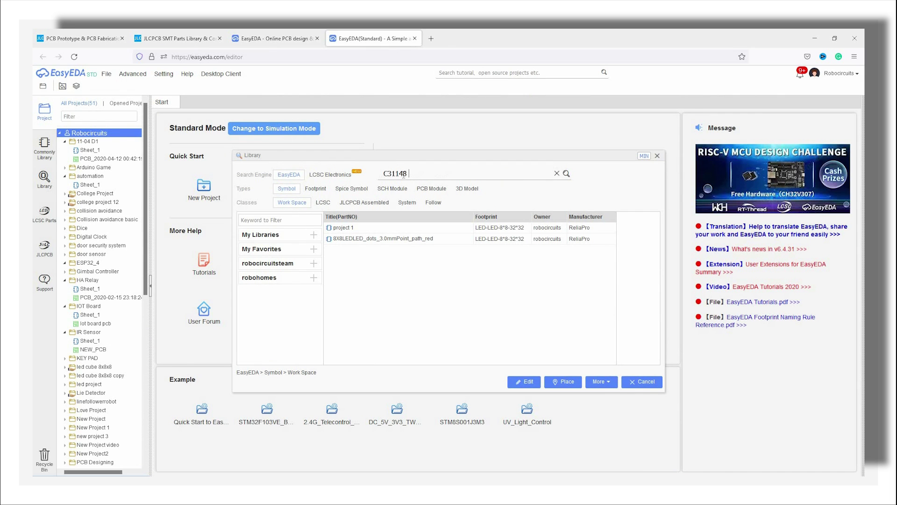
key(Return)
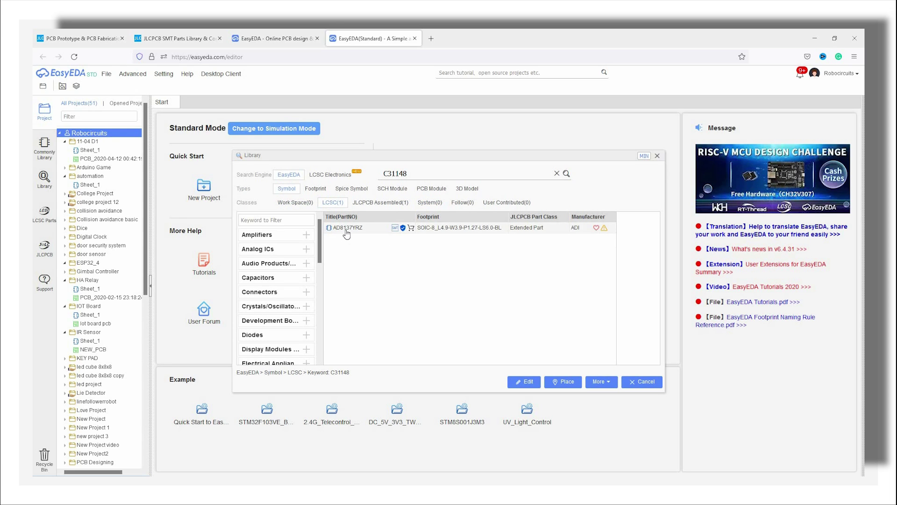
click(348, 229)
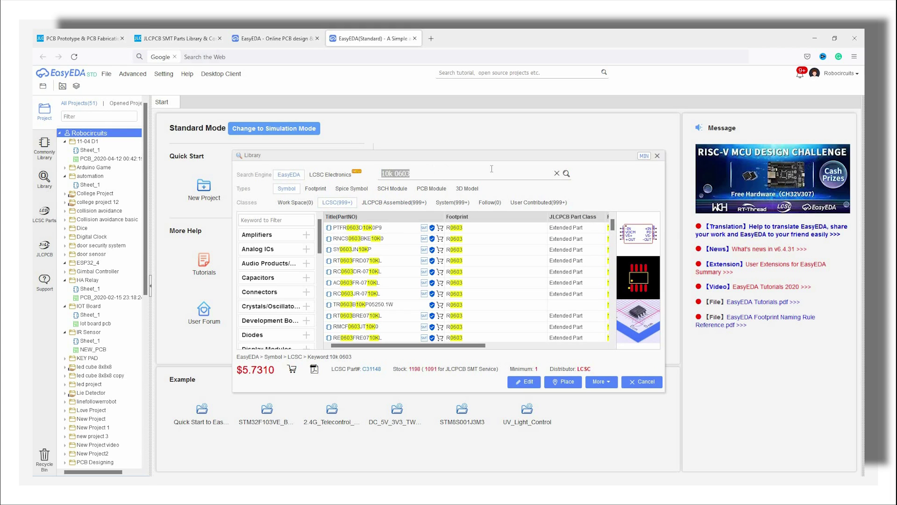
Step: List JLCPCB-assembled 10k 0603 parts and view the PTFR0603D10K0P9 resistor's details
click(531, 171)
click(567, 174)
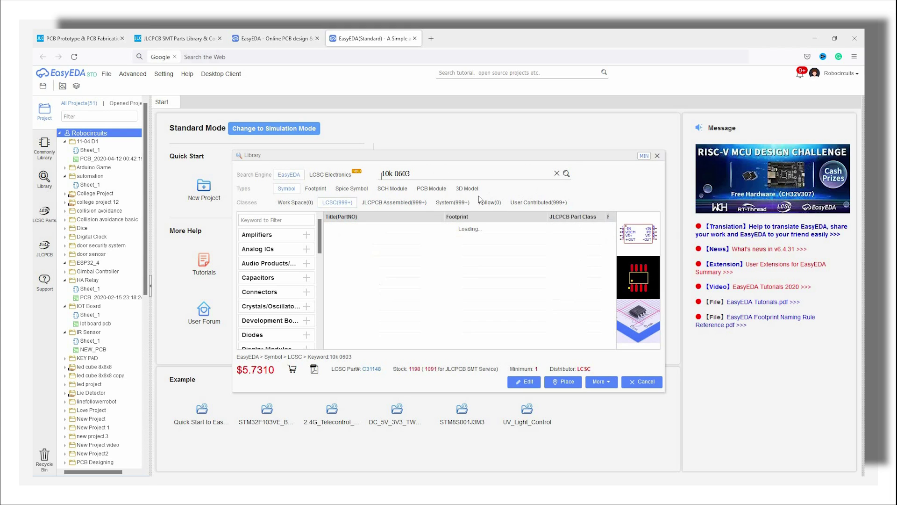
click(410, 203)
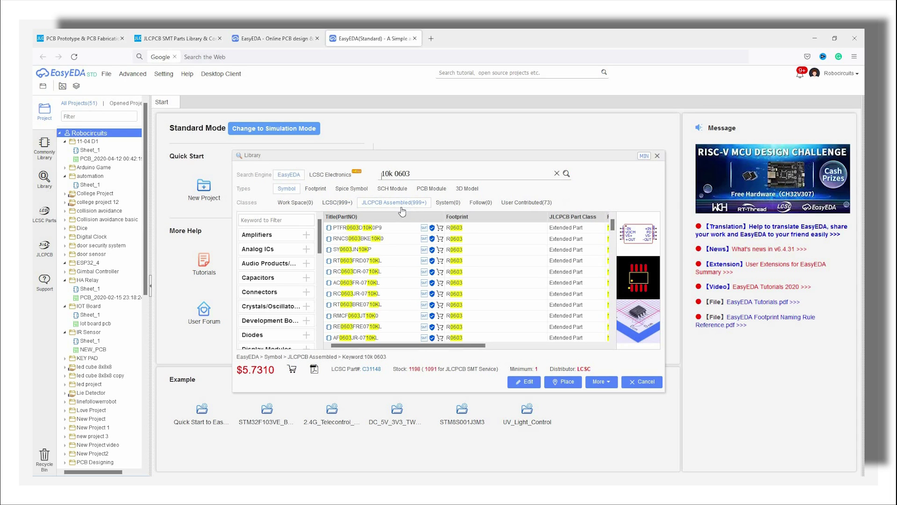
click(390, 229)
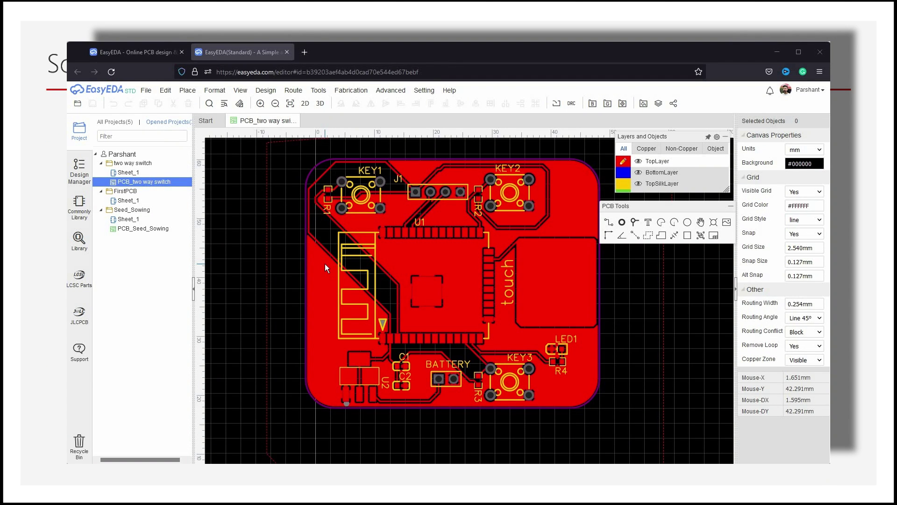
Step: Show the Fabrication menu's BOM, Gerber and pick-and-place export options in EasyEDA
click(353, 91)
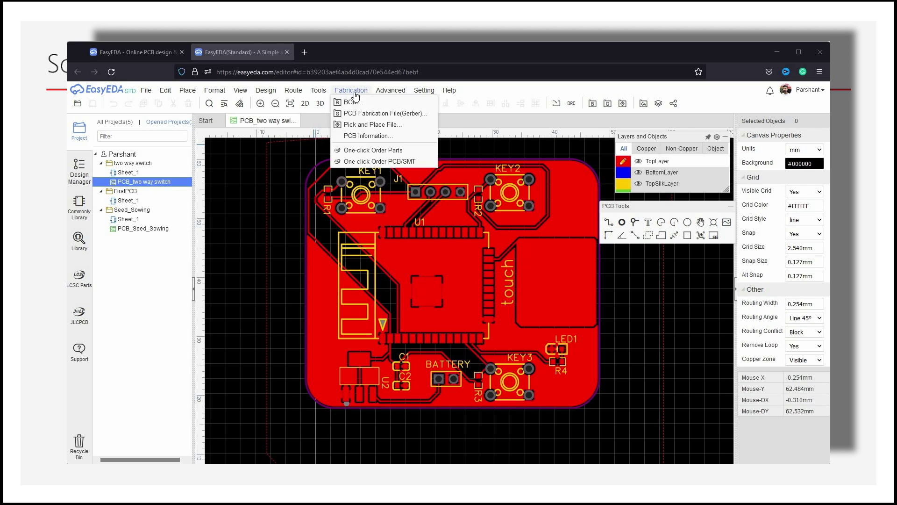
click(354, 91)
click(353, 91)
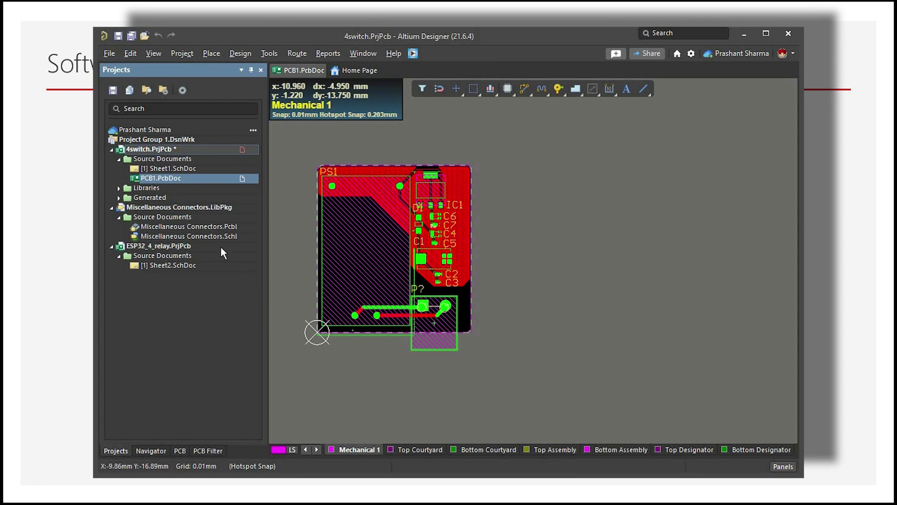
Step: Add the Bottom Solder and Bottom Paste layers to the Gerber X2 plot and confirm
click(108, 54)
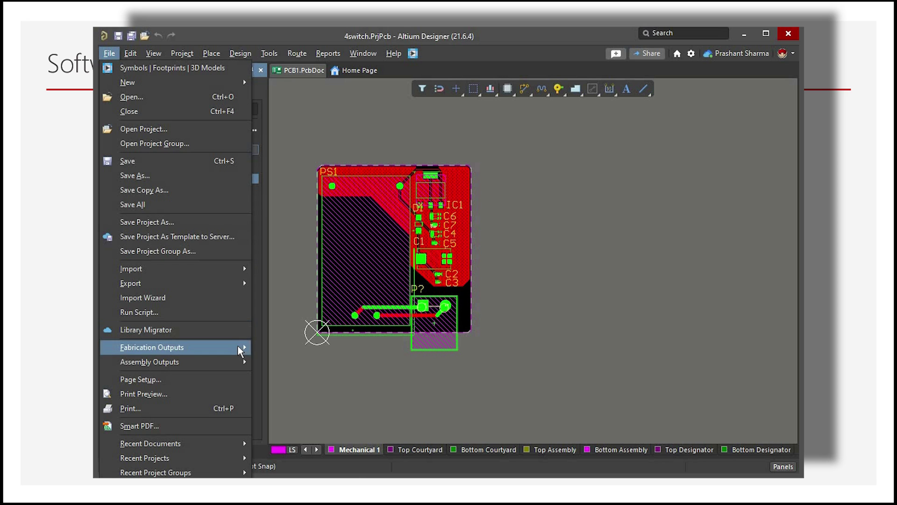
mouse_move(239, 346)
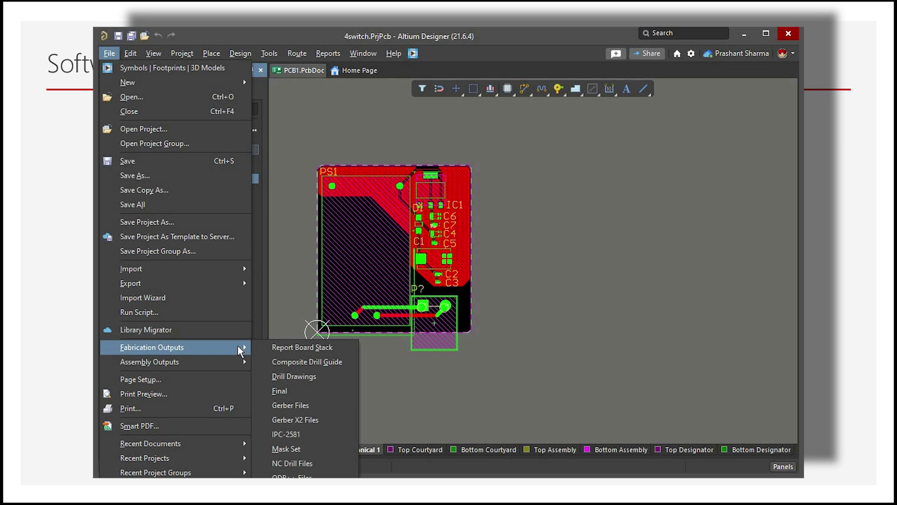
click(320, 419)
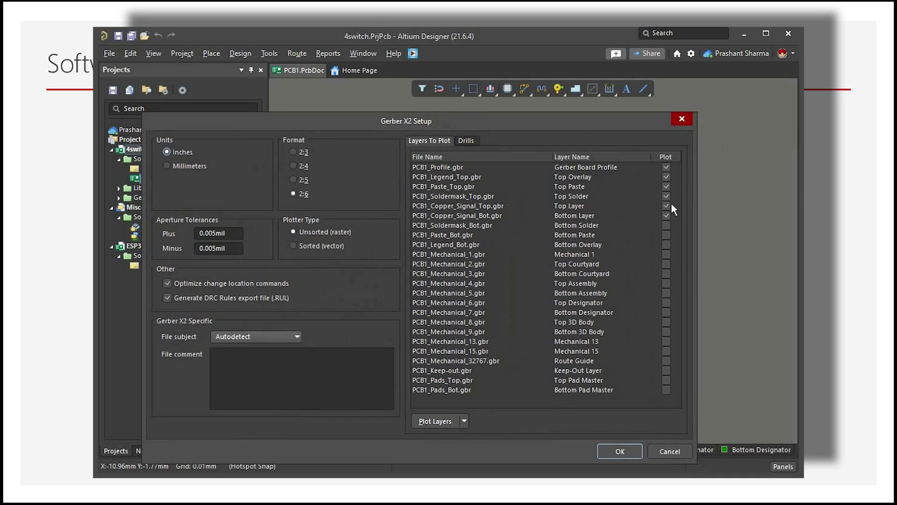
click(667, 225)
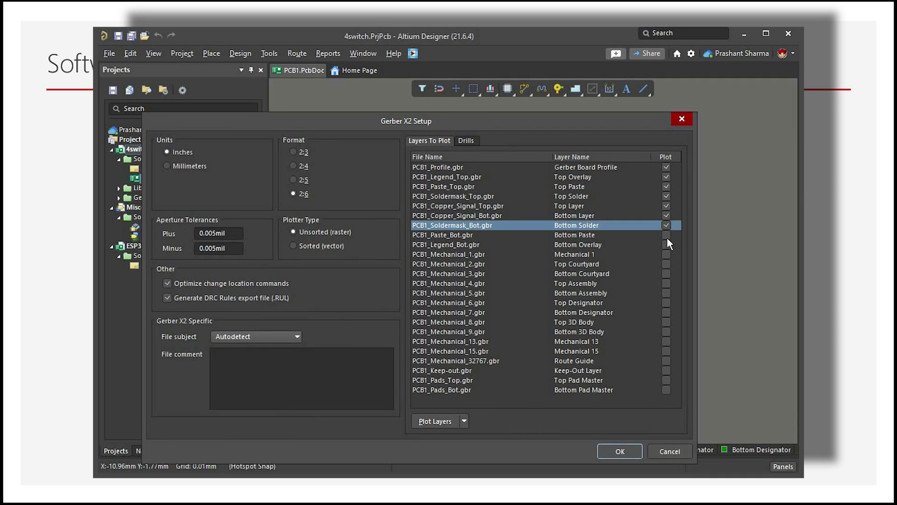
click(666, 234)
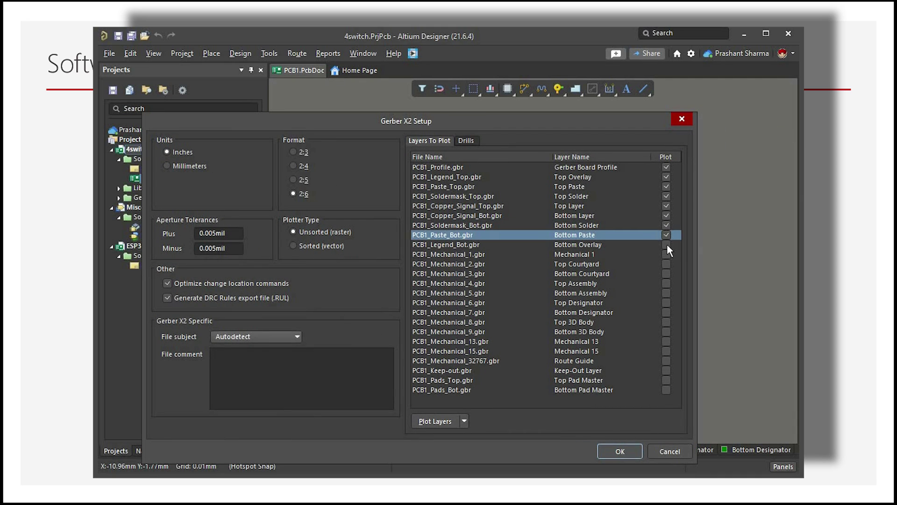
click(620, 450)
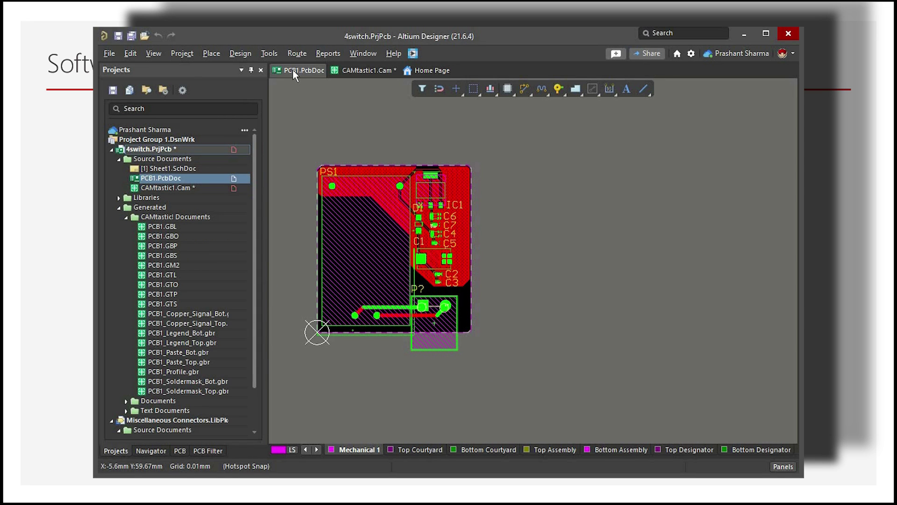
Step: Generate pick-and-place files with CSV added alongside the Text format
key(t)
key(w)
key(i)
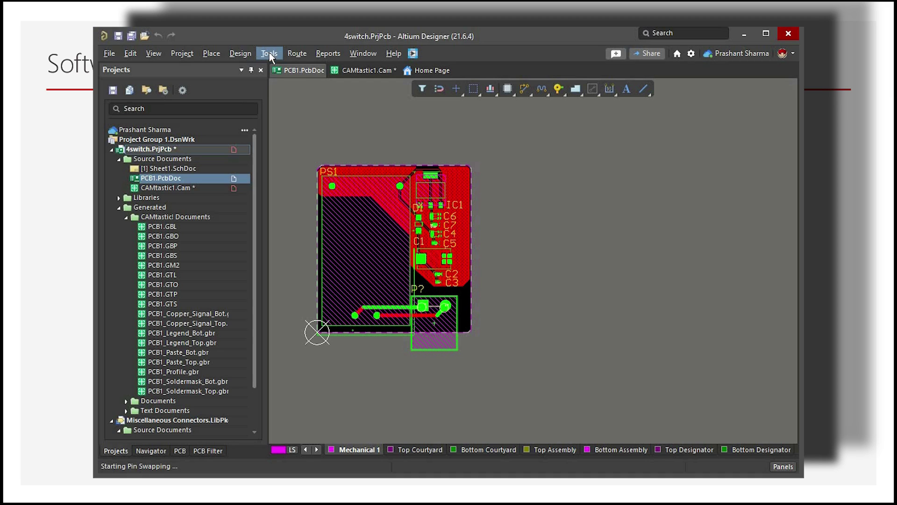
click(110, 56)
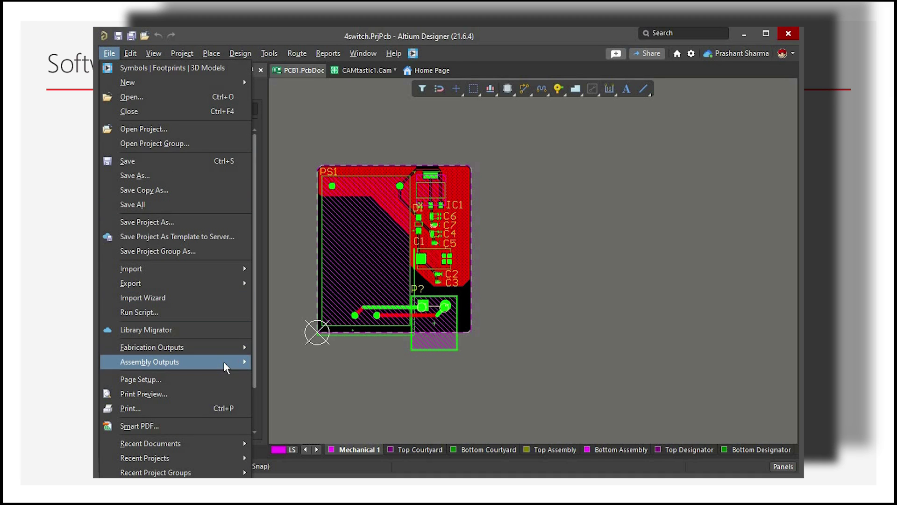
mouse_move(224, 363)
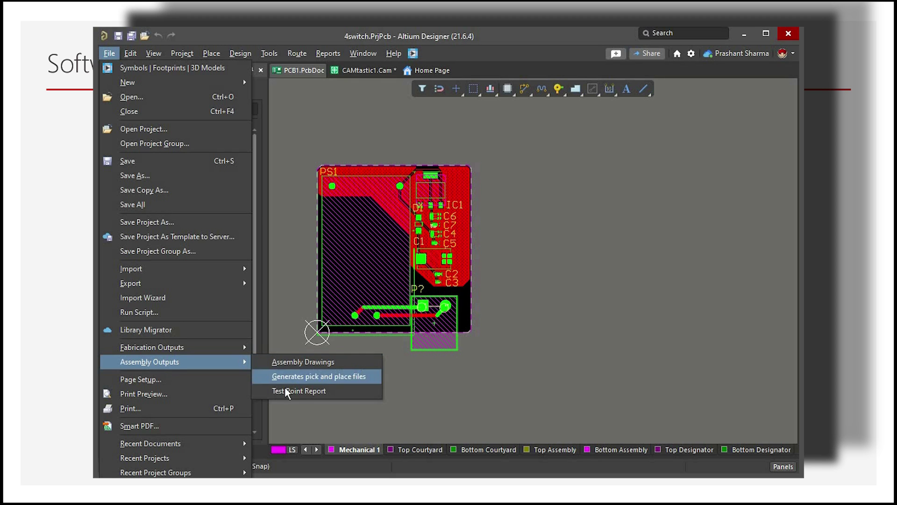
click(326, 380)
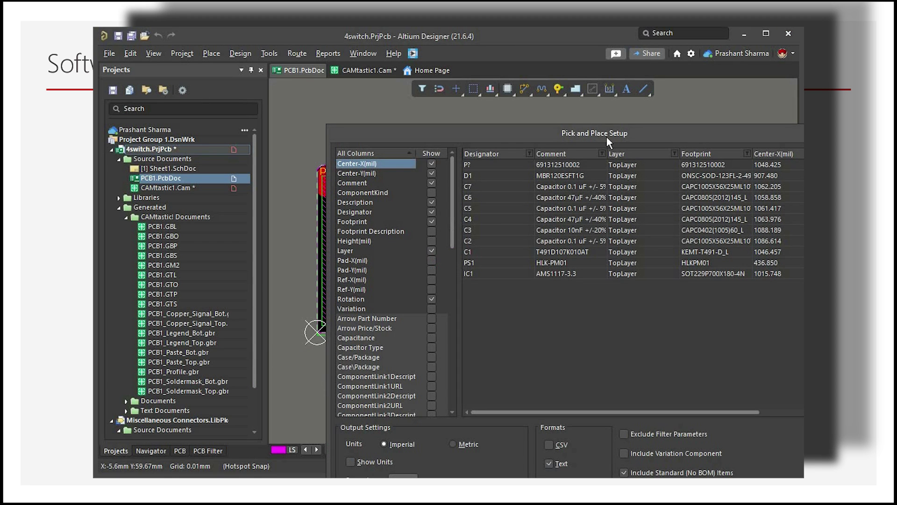
drag(600, 134, 454, 69)
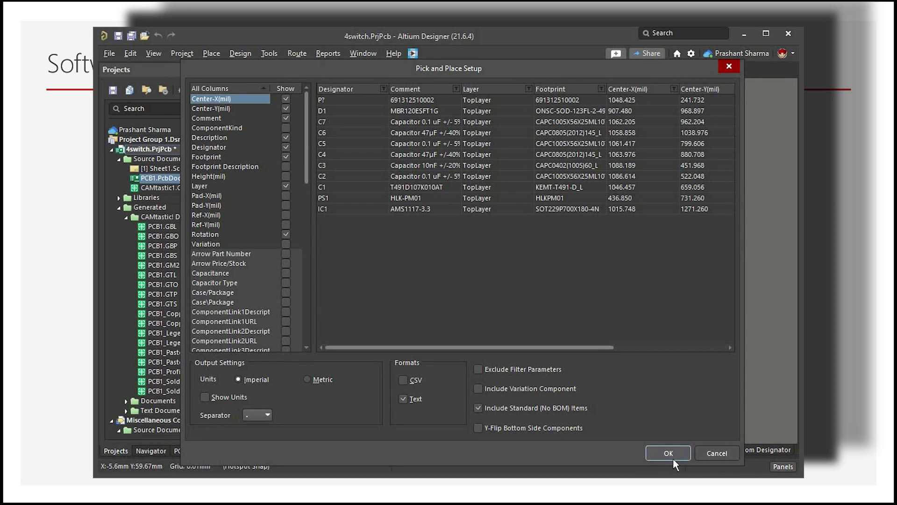
click(404, 379)
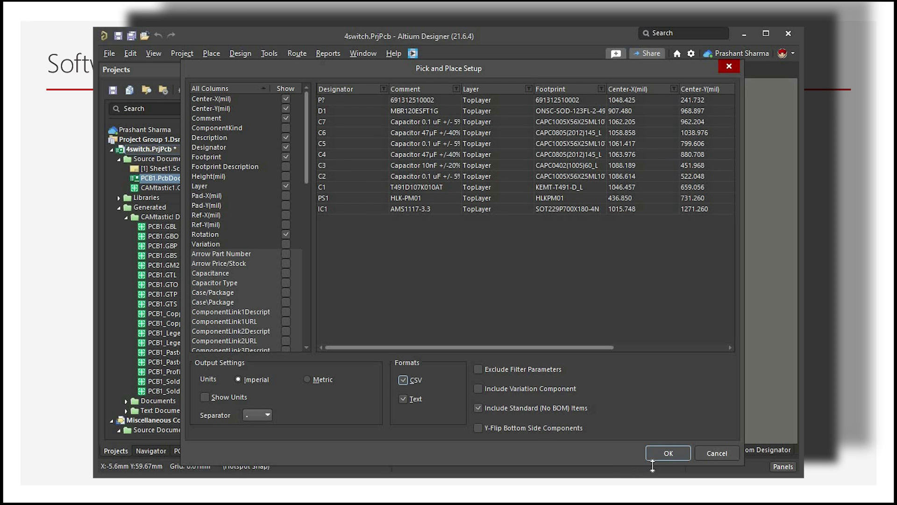
click(668, 453)
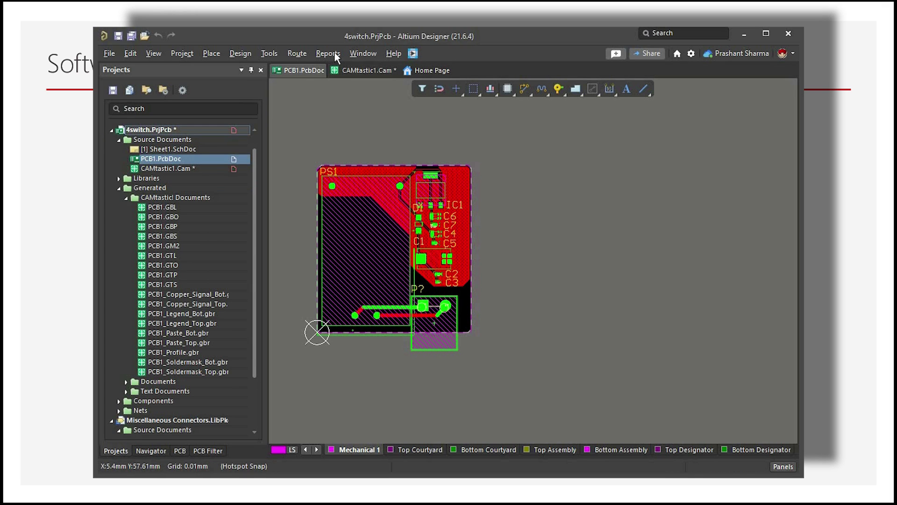
Step: Export the bill of materials to 4switch.xlsx, replacing the old file, then return to the browser
click(333, 53)
click(346, 69)
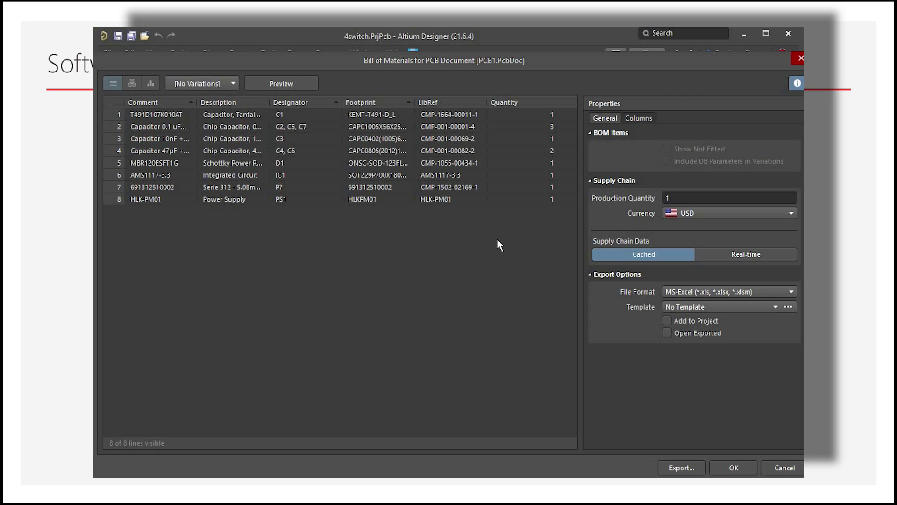
click(670, 467)
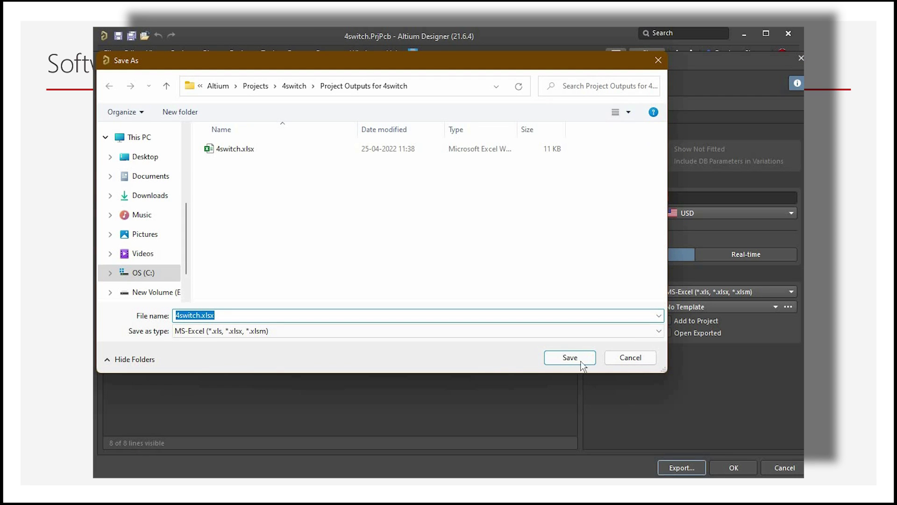
click(578, 360)
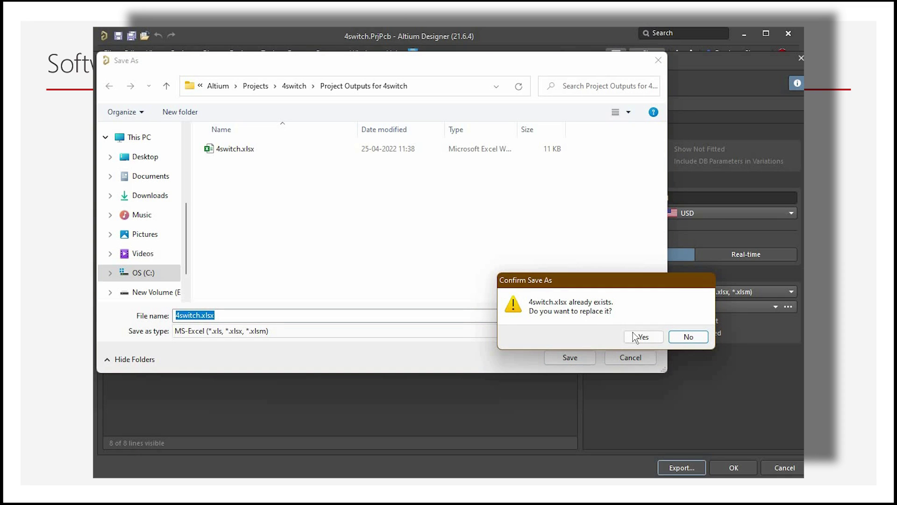
click(642, 337)
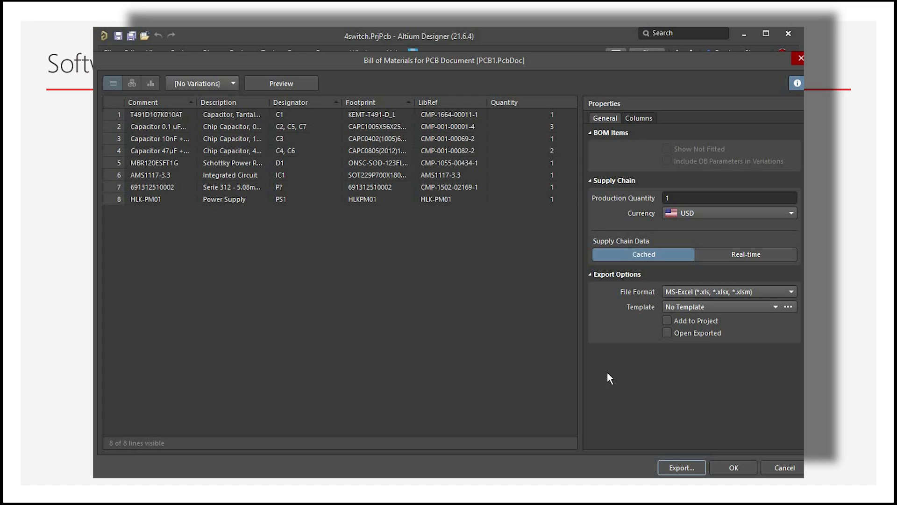
click(717, 462)
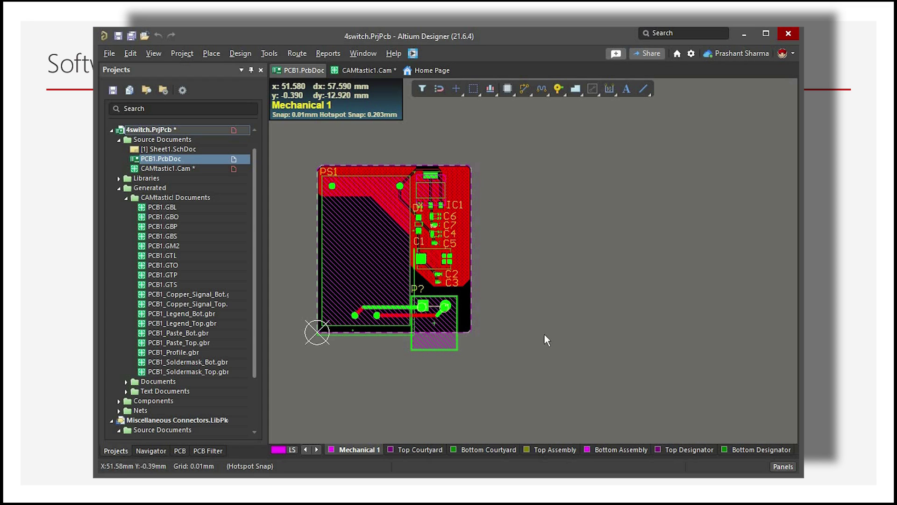
key(alt+Tab)
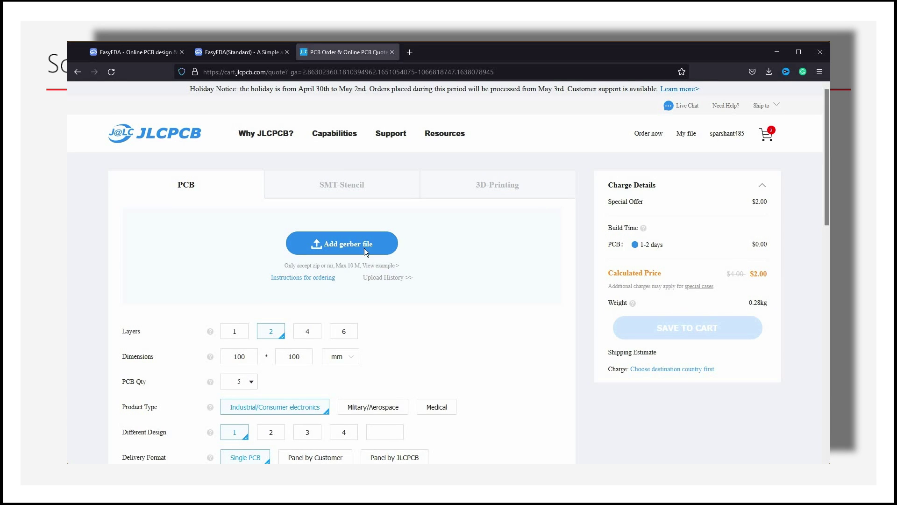
Step: Upload Gerber_PCB_two way switch_2022-04-28.zip from the Downloads folder to the quote
click(359, 252)
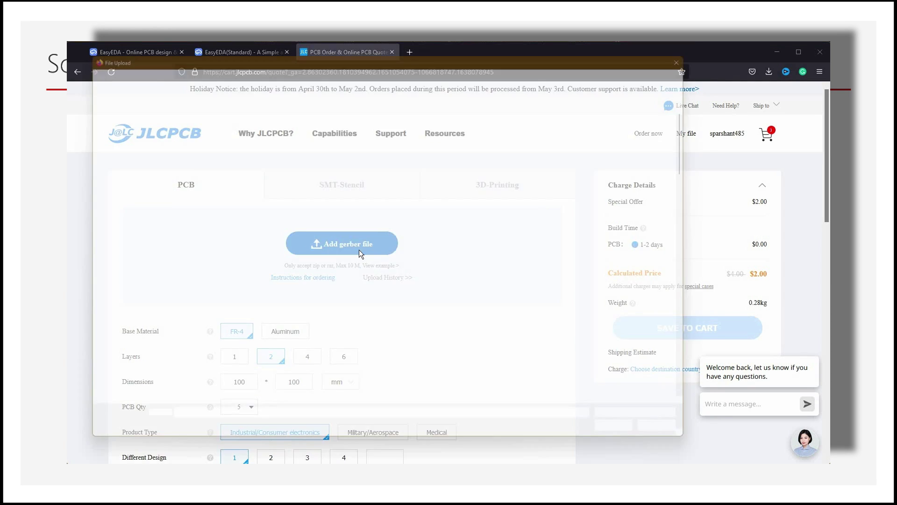
scroll(359, 250, down, 15)
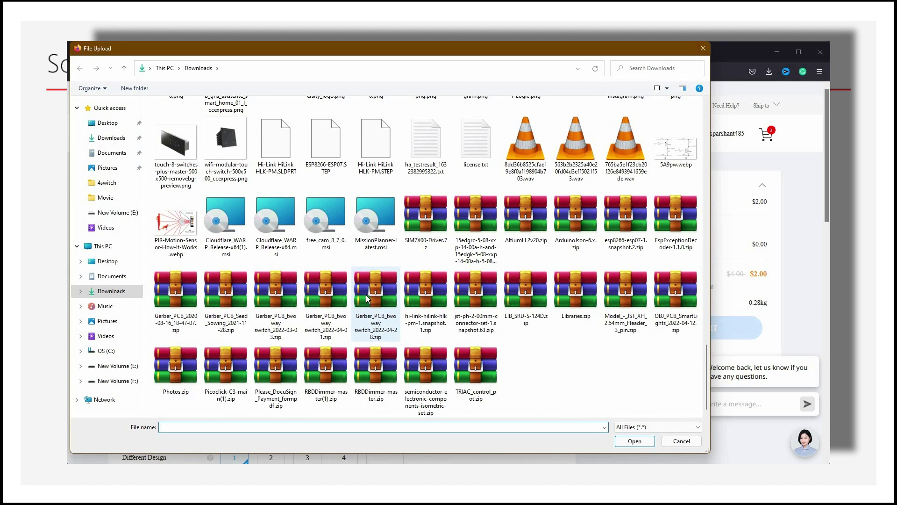
double_click(366, 295)
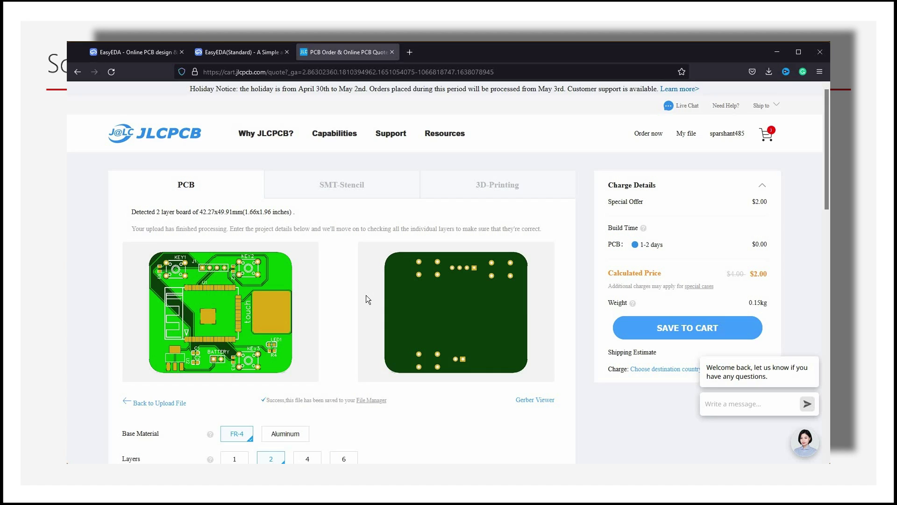
scroll(366, 295, down, 4)
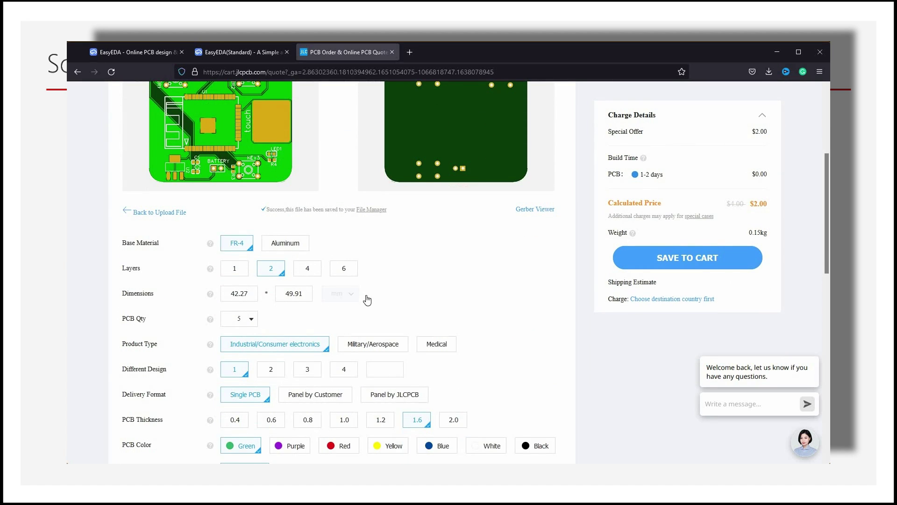
scroll(368, 299, down, 1)
click(253, 275)
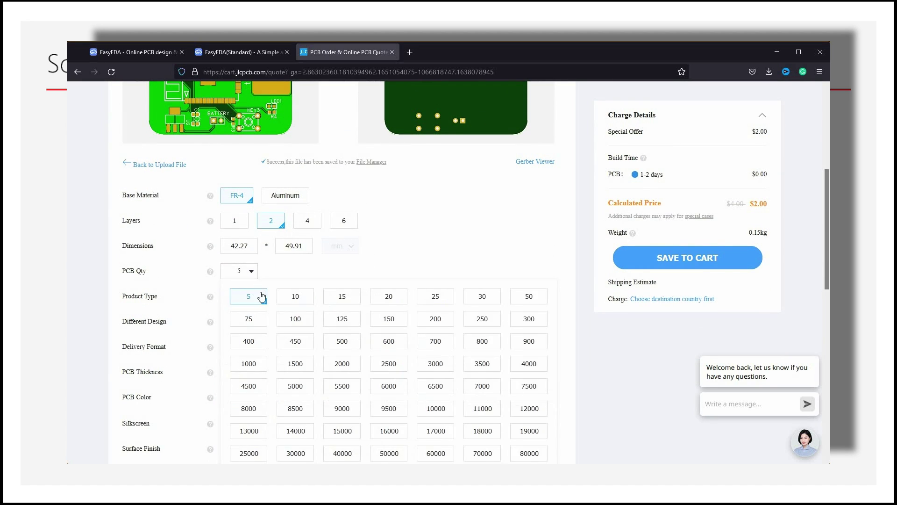
click(470, 279)
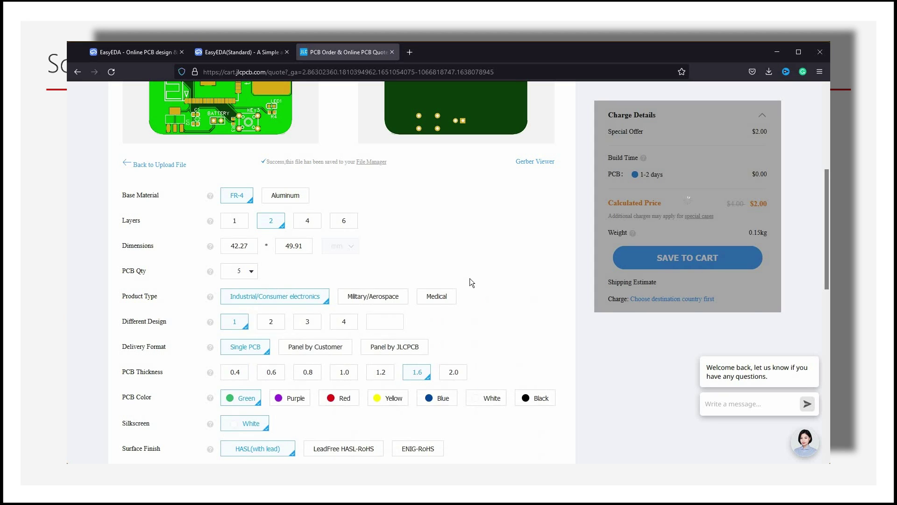
scroll(470, 278, down, 1)
scroll(470, 279, down, 1)
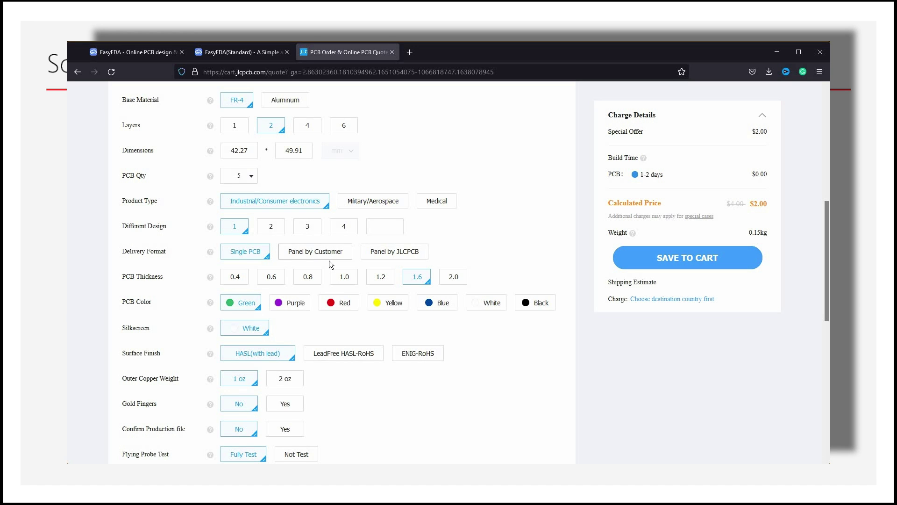
scroll(329, 260, down, 3)
scroll(329, 265, down, 3)
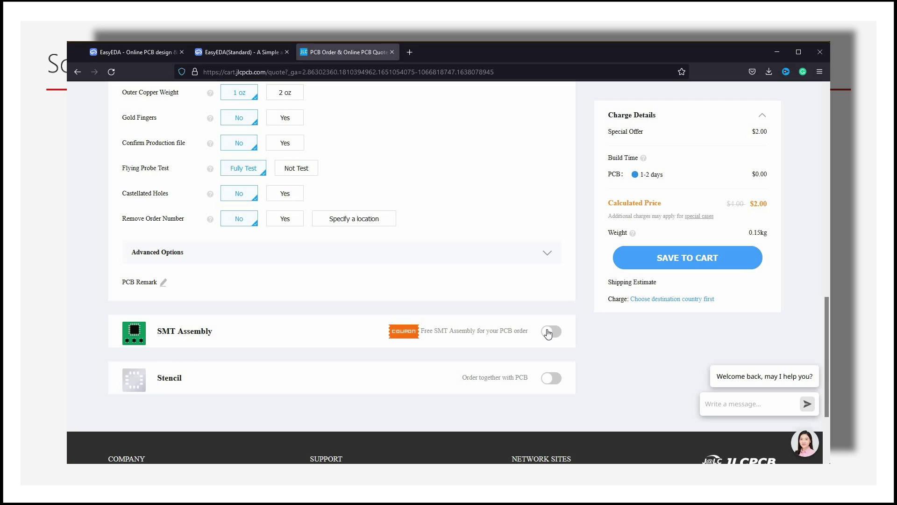
click(551, 331)
Step: Confirm SMT assembly of the top side with an SMT quantity of 5
scroll(474, 327, down, 2)
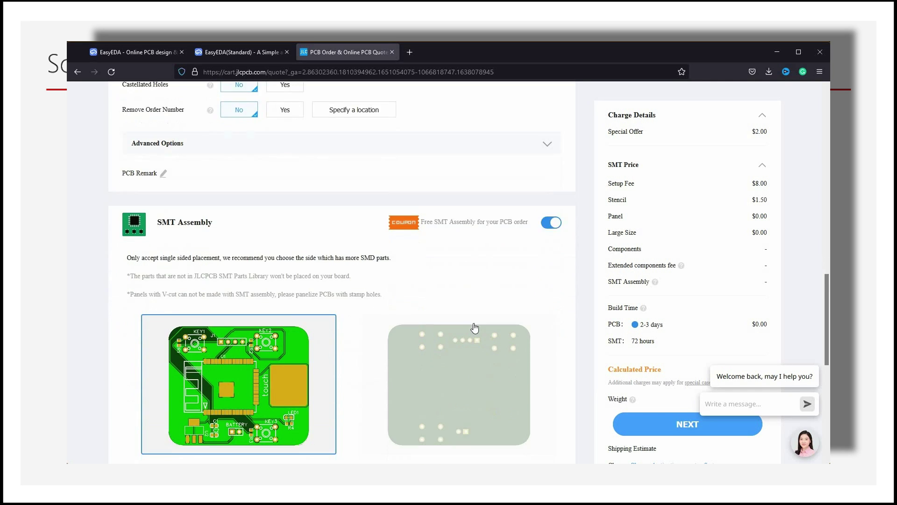
scroll(475, 327, down, 3)
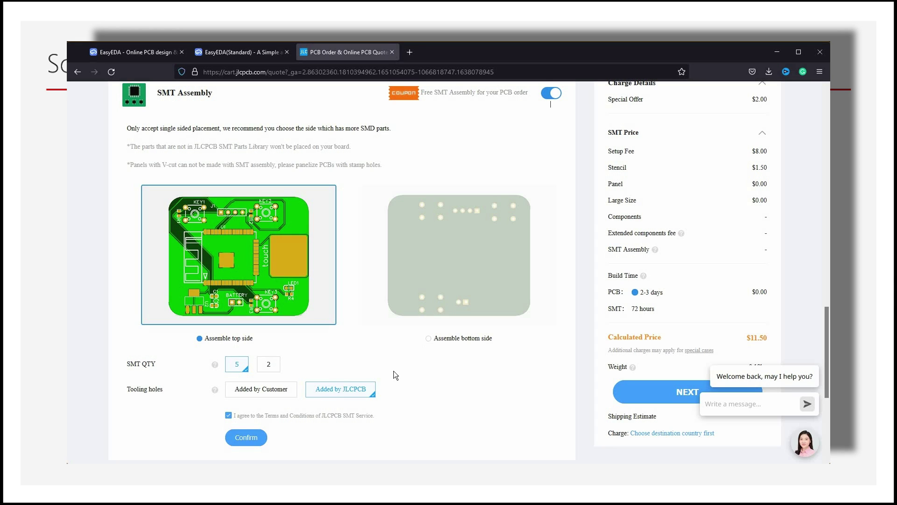
click(258, 439)
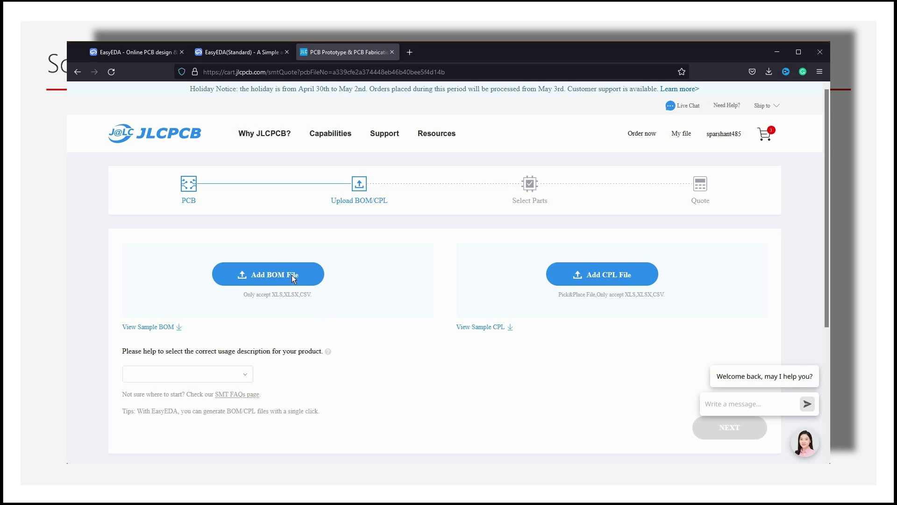
Step: Upload the two-way switch BOM CSV and the pick-and-place CSV file
click(292, 275)
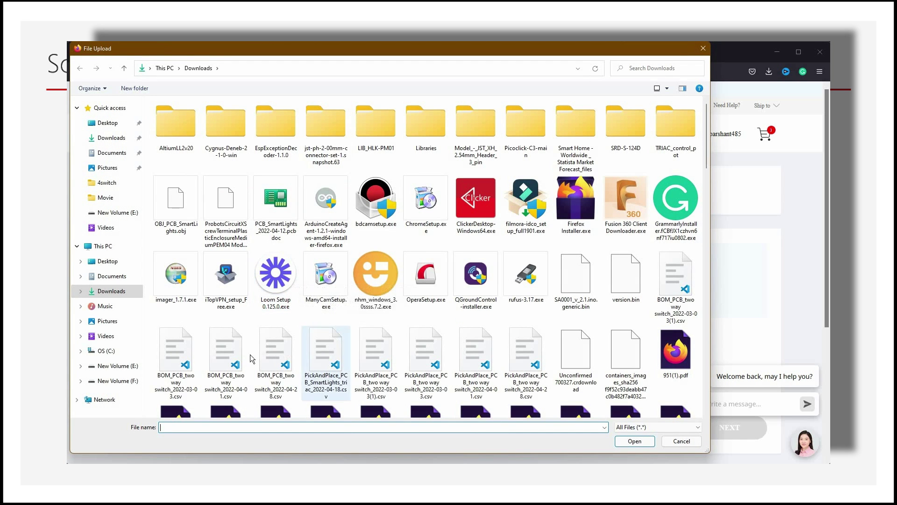
click(265, 357)
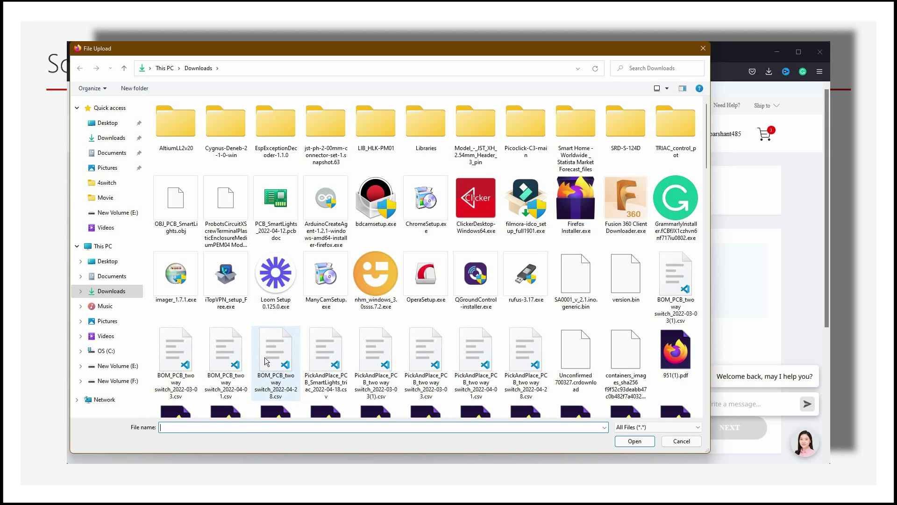
double_click(264, 357)
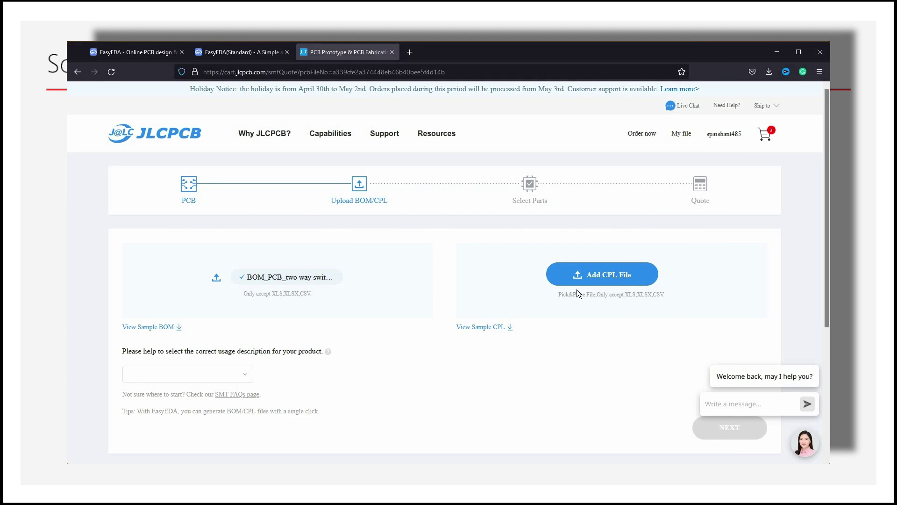
click(519, 314)
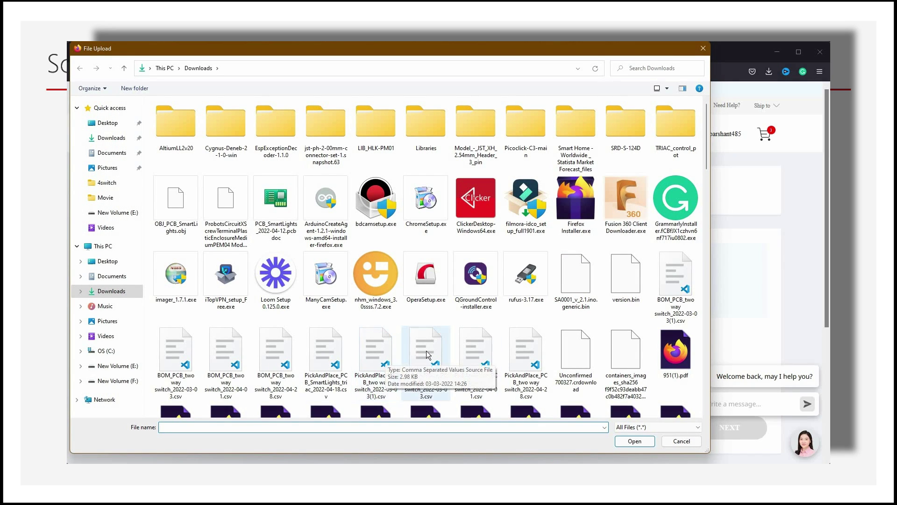
double_click(509, 350)
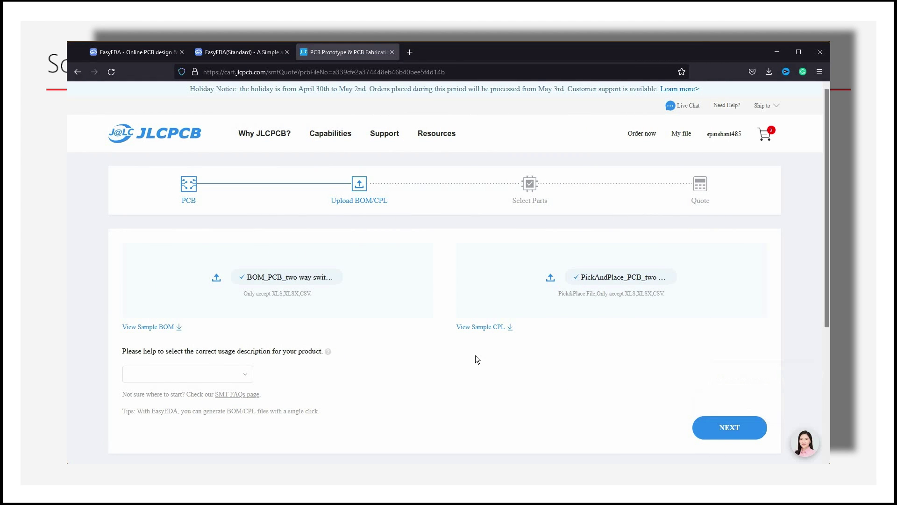
Step: Set the product usage to Electronics and Hobbies - DIY
scroll(265, 299, down, 2)
click(242, 278)
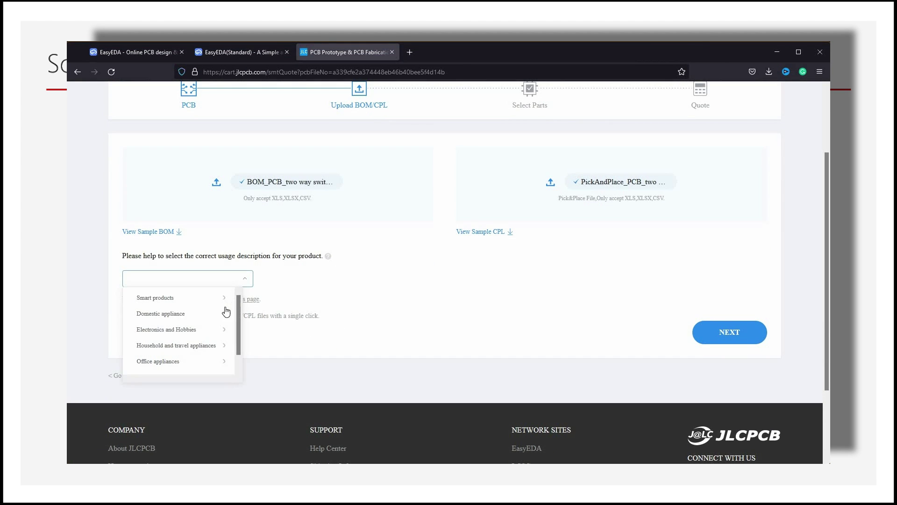
click(223, 332)
click(276, 313)
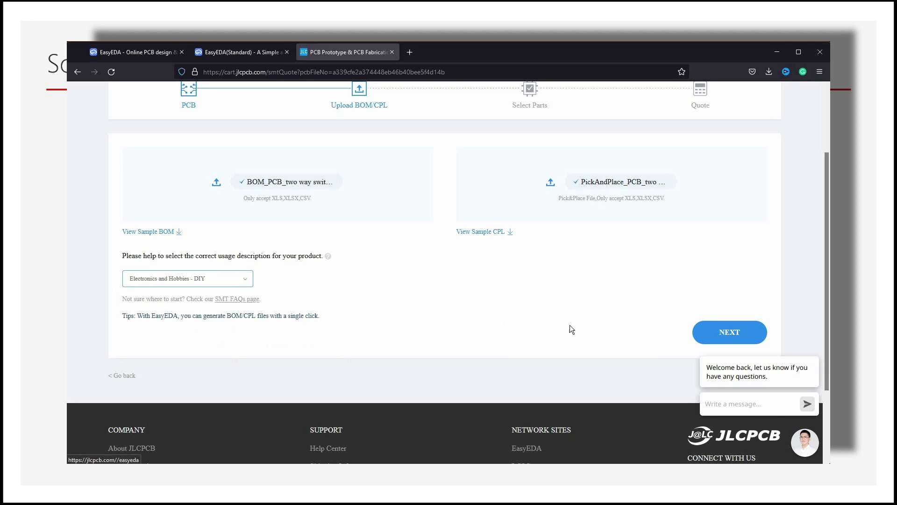
Step: Replace the out-of-stock 10kΩ resistors R1, R2, R3 with the first in-stock 0603 result
click(699, 332)
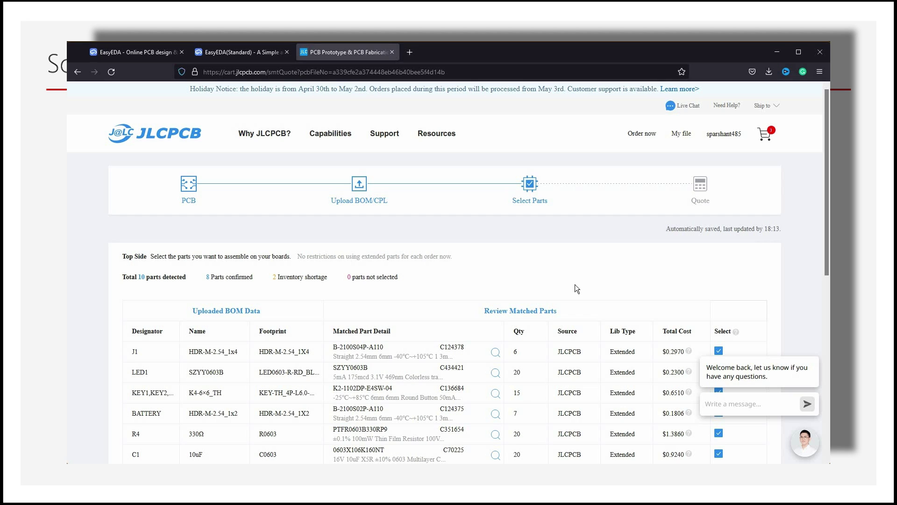
scroll(575, 284, down, 5)
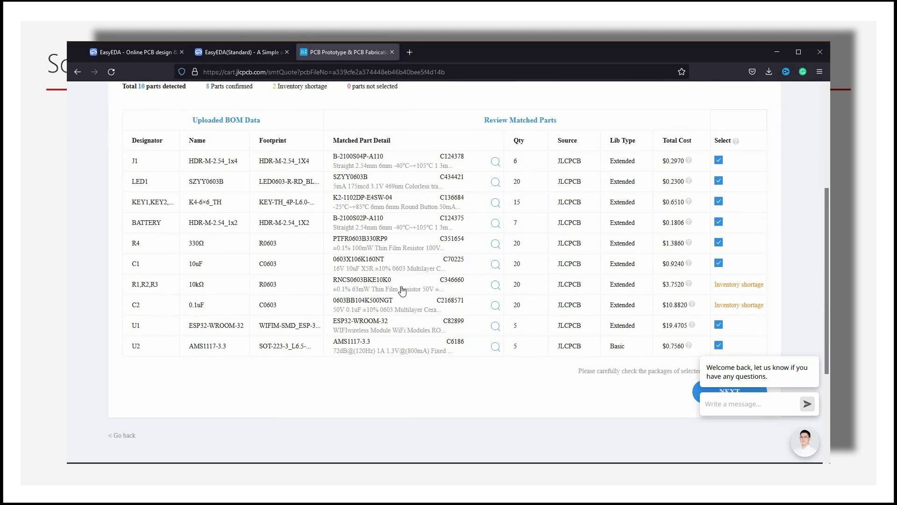
click(494, 286)
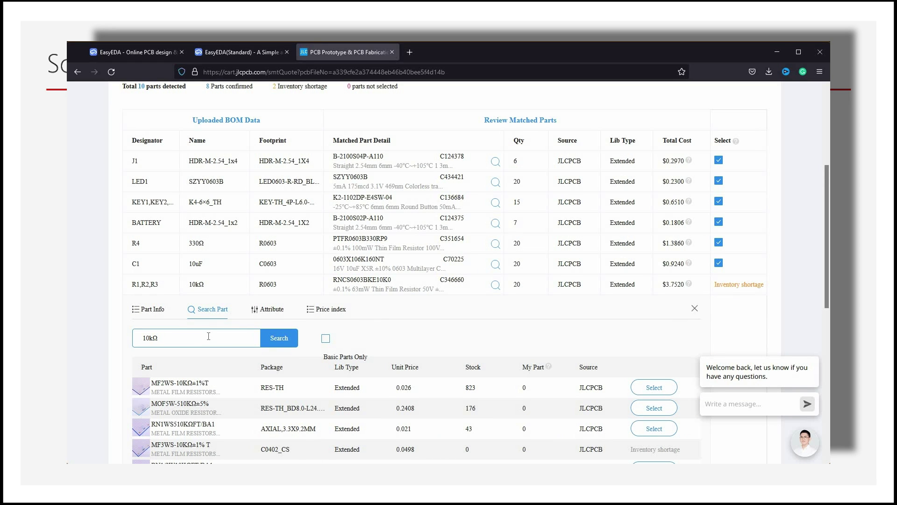
text(0603)
key(Return)
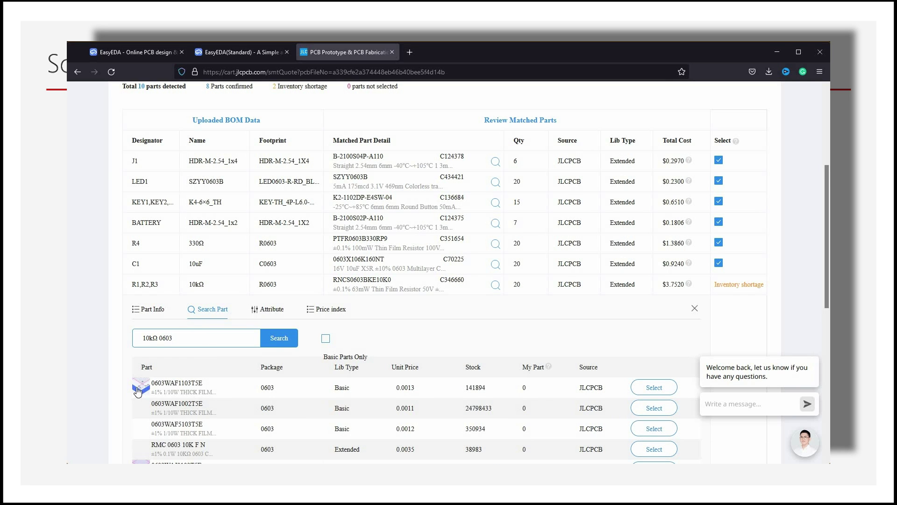
click(649, 388)
scroll(653, 309, down, 5)
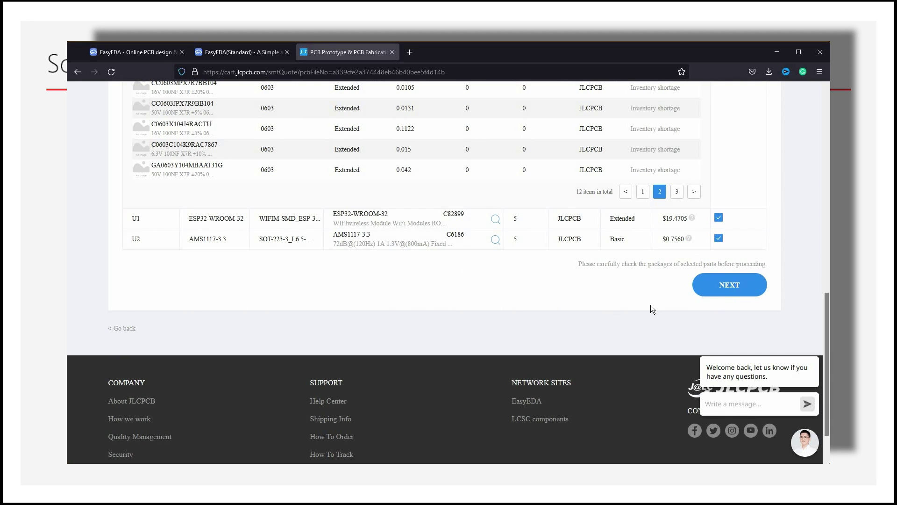
Step: Move on to the quote and inspect the parts placement preview around U1, BATTERY and KEY3
click(730, 285)
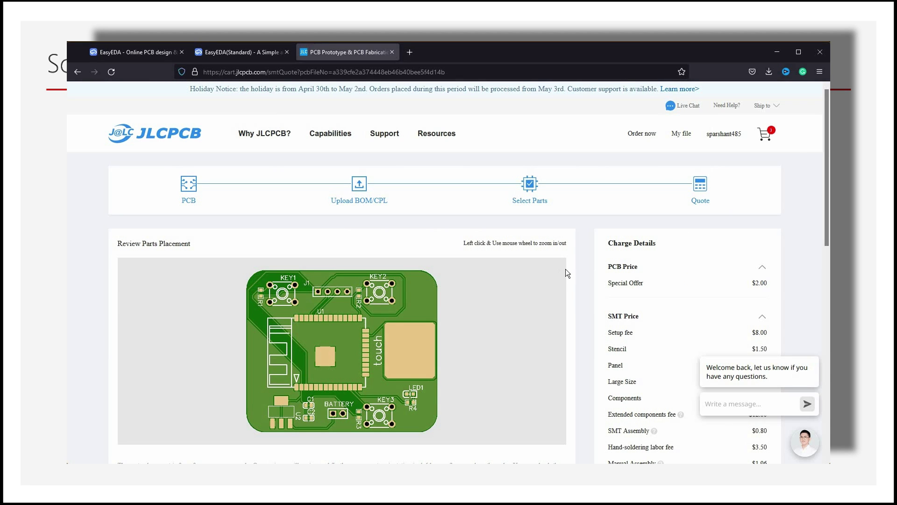
scroll(575, 267, down, 3)
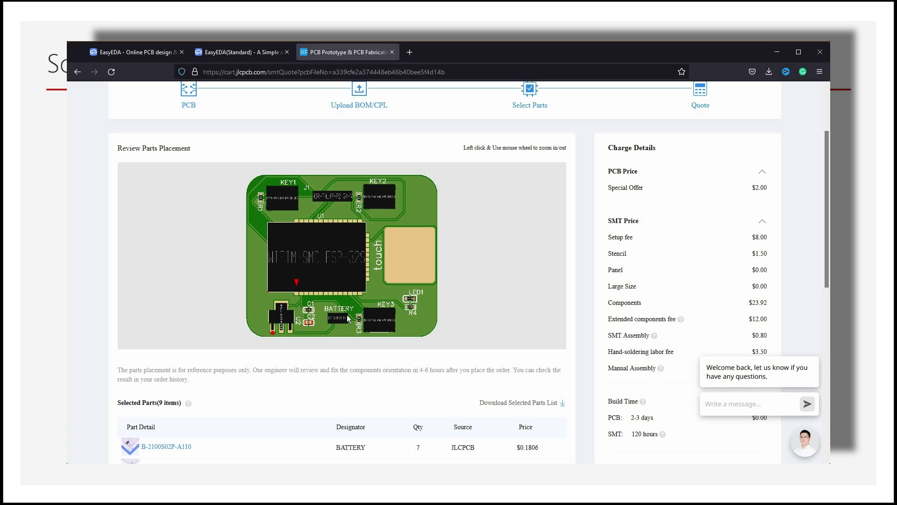
scroll(301, 228, up, 2)
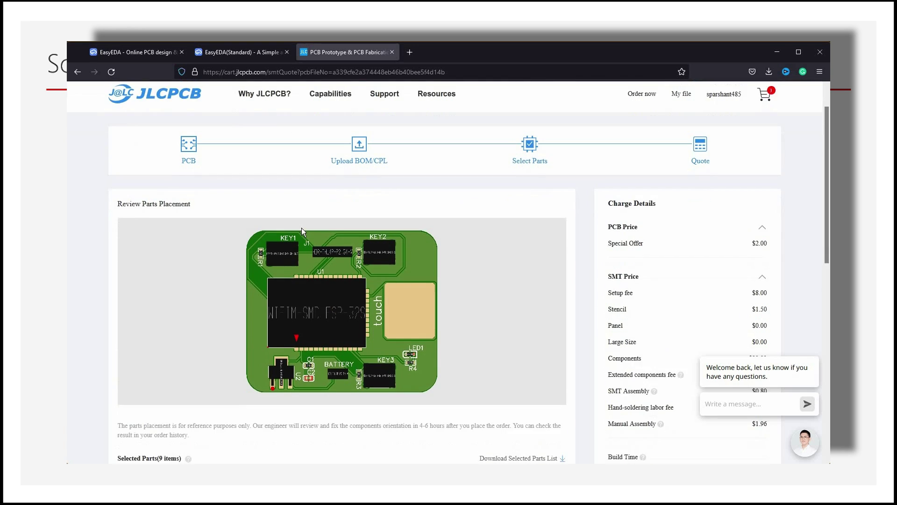
scroll(301, 228, down, 2)
scroll(302, 228, down, 2)
scroll(301, 228, up, 5)
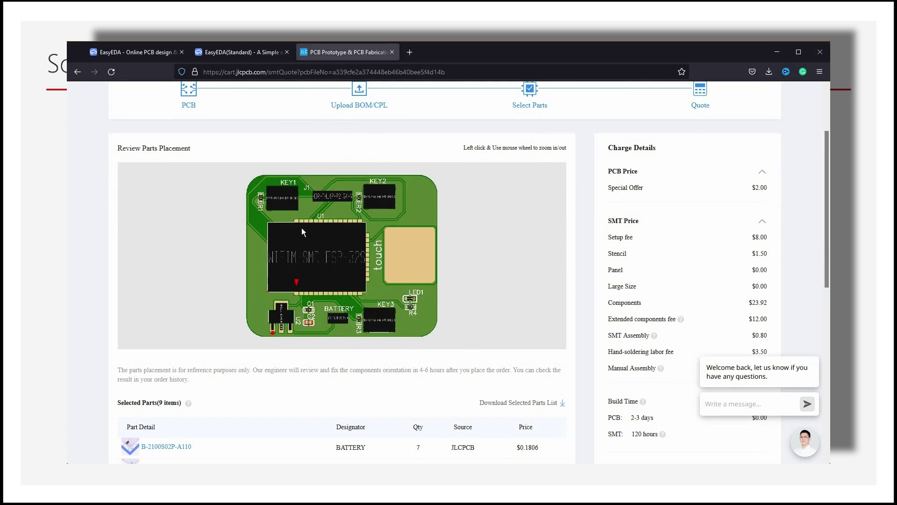
drag(368, 237, 381, 173)
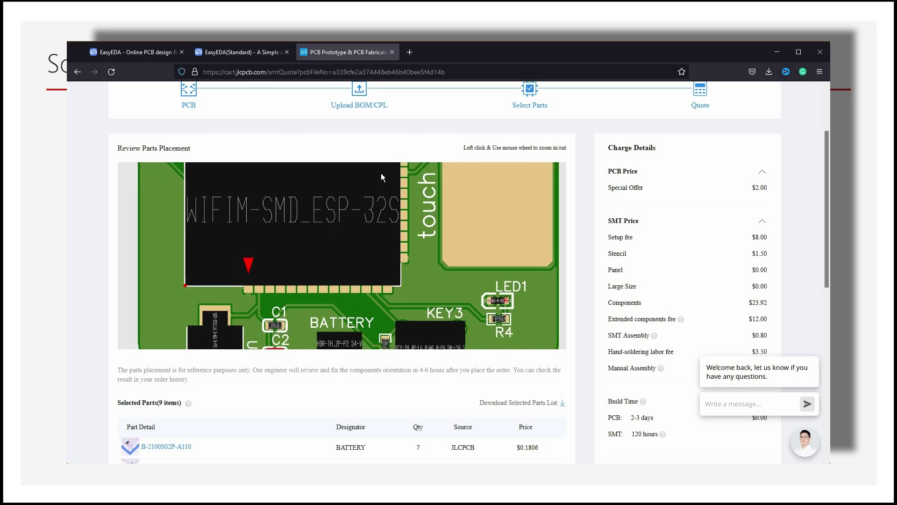
drag(367, 267, 372, 349)
drag(370, 238, 372, 149)
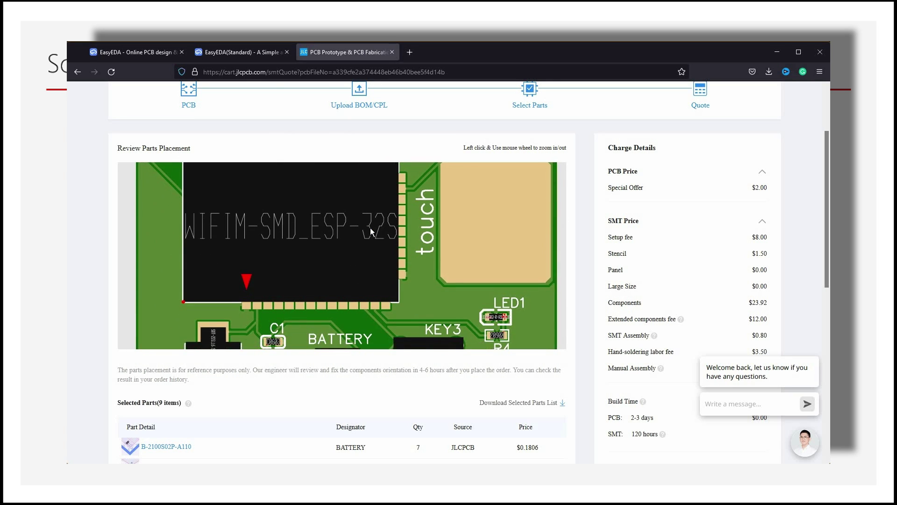
Step: Add the two way switch PCB prototype with SMT assembly ($53.68 total) to the cart
scroll(372, 231, down, 1)
scroll(370, 231, down, 2)
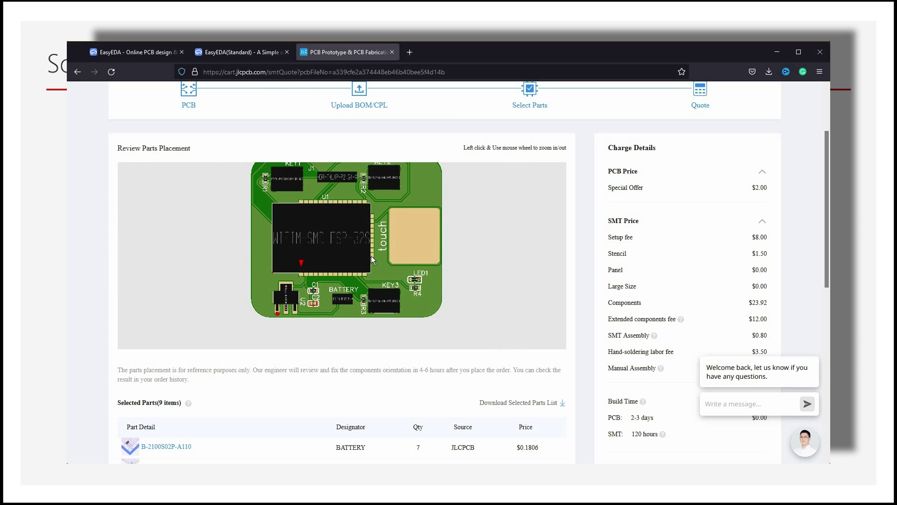
scroll(562, 289, down, 7)
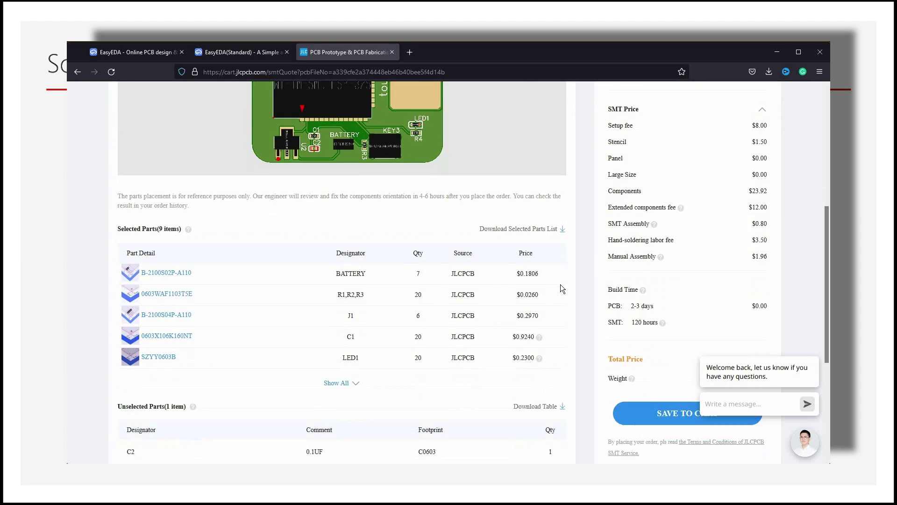
click(670, 253)
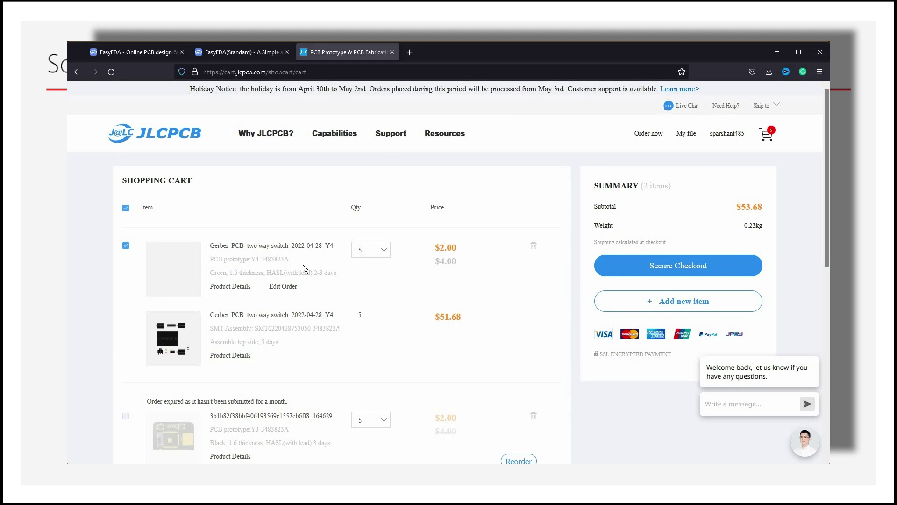
Step: Proceed from the shopping cart to JLCPCB's secure checkout page
click(685, 264)
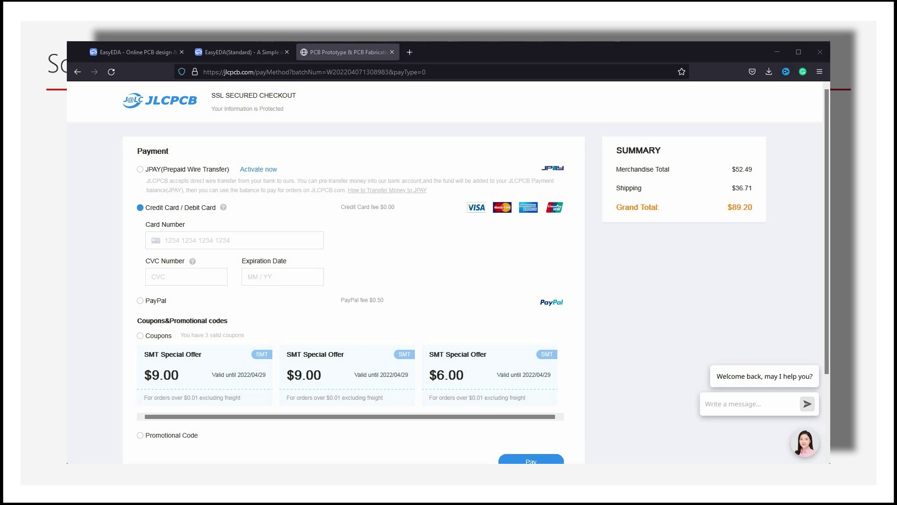
Step: Apply the first $9.00 SMT Special Offer coupon, bringing the grand total from $89.20 to $80.20
scroll(441, 321, down, 2)
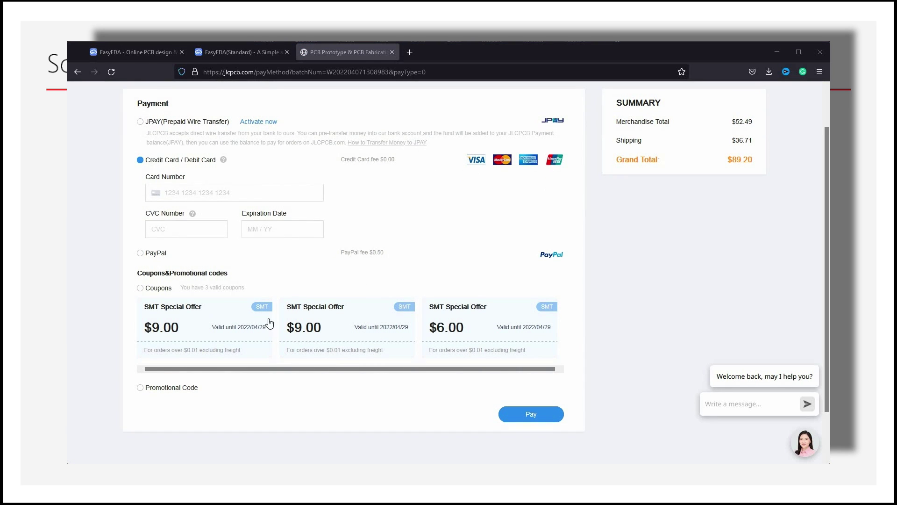
click(193, 318)
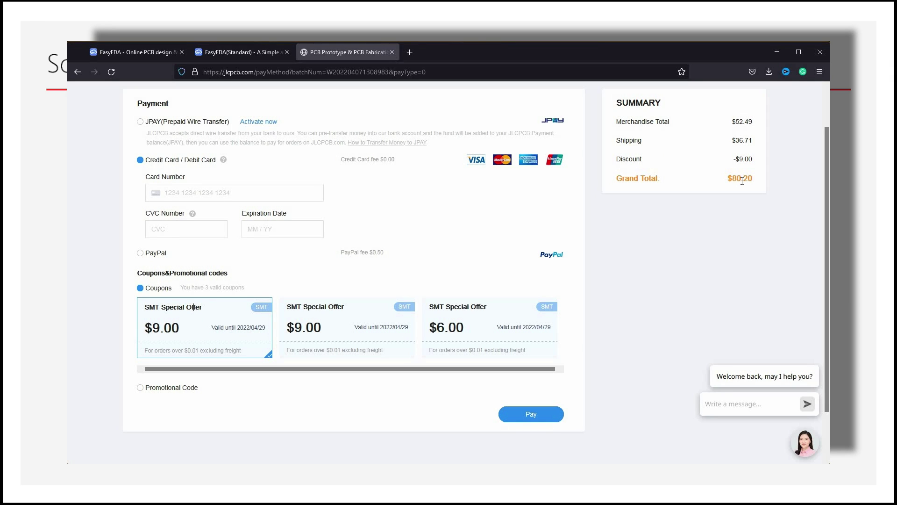
drag(728, 179, 747, 178)
click(607, 394)
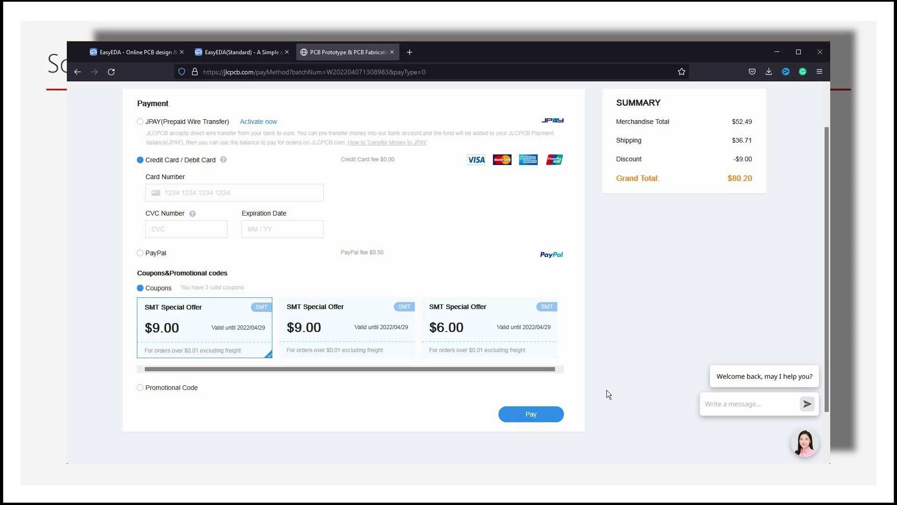